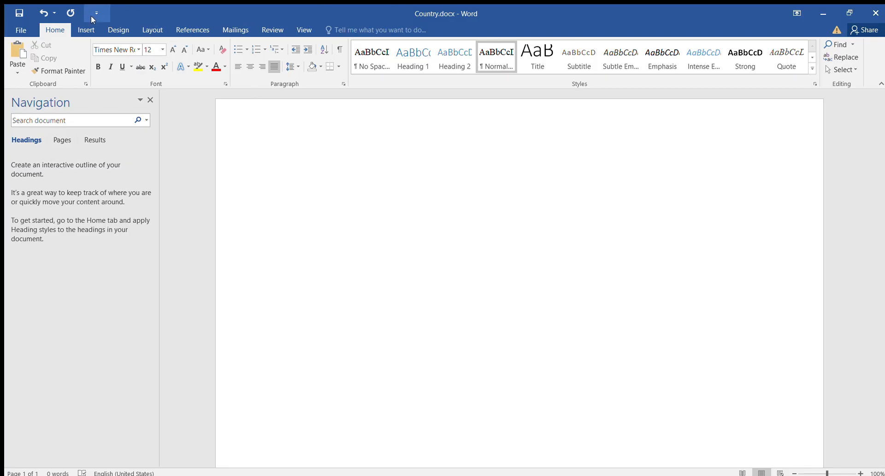
pyautogui.click(91, 29)
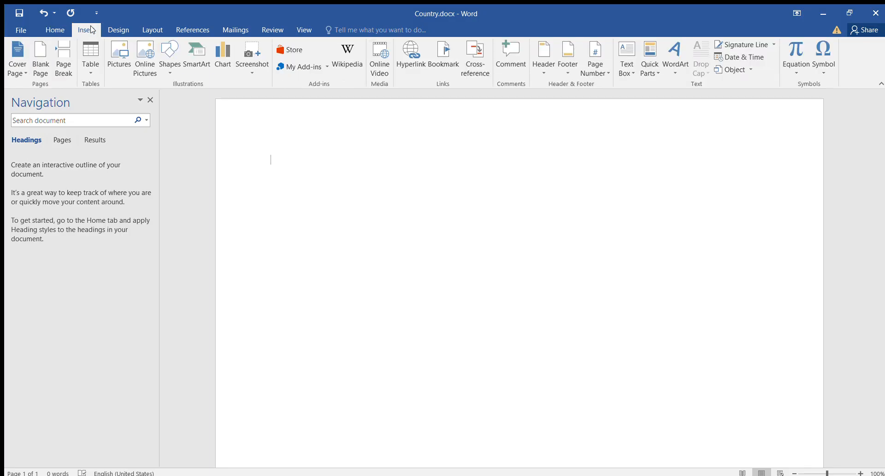
pyautogui.click(153, 30)
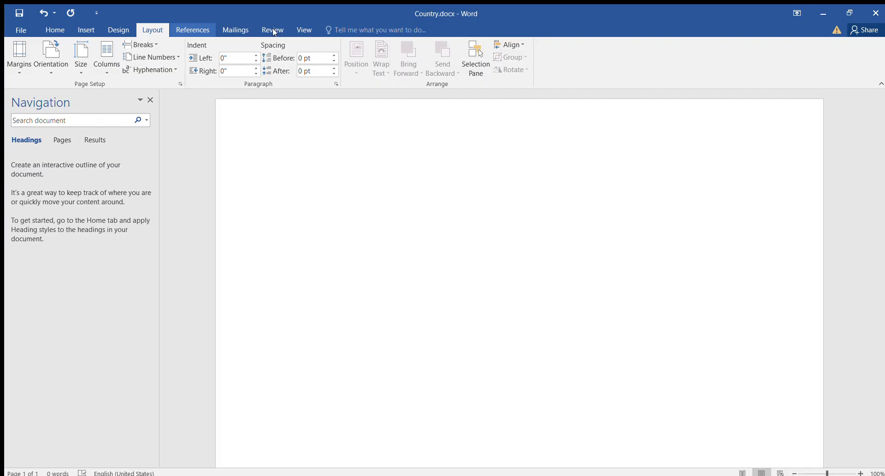
pyautogui.scroll(-4, 272, 32)
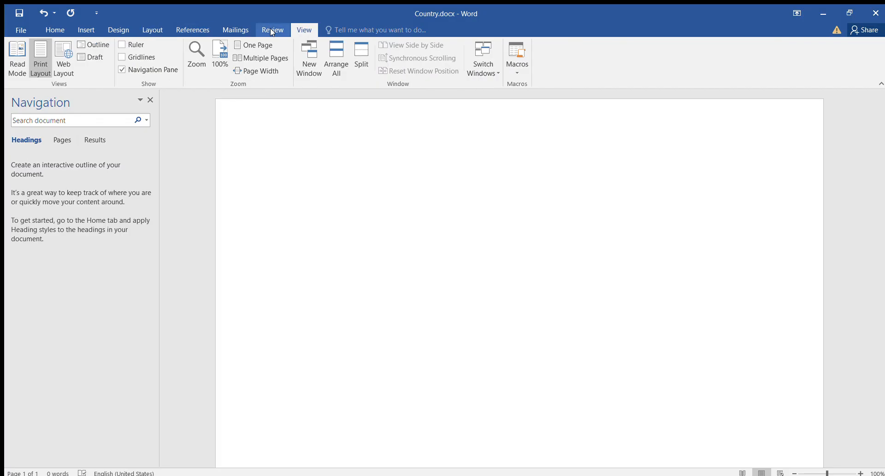
pyautogui.scroll(1, 272, 32)
# Switch the ruler and gridlines on and off again, and hide the Navigation pane
pyautogui.click(303, 28)
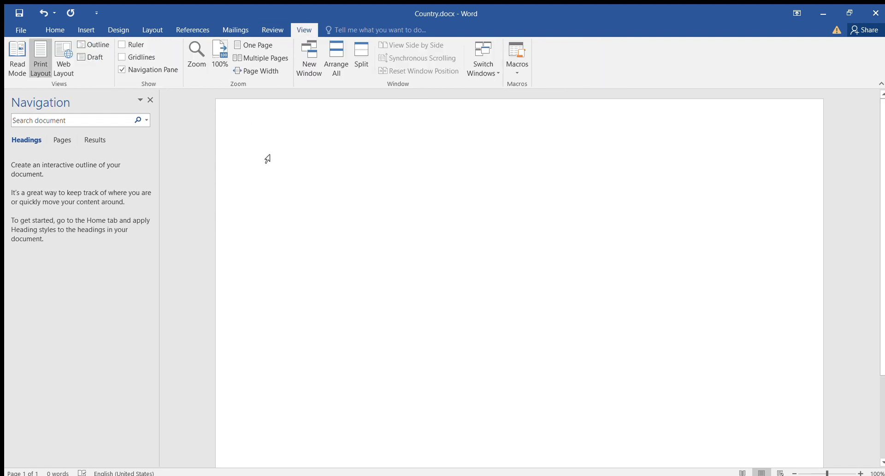
pyautogui.click(122, 45)
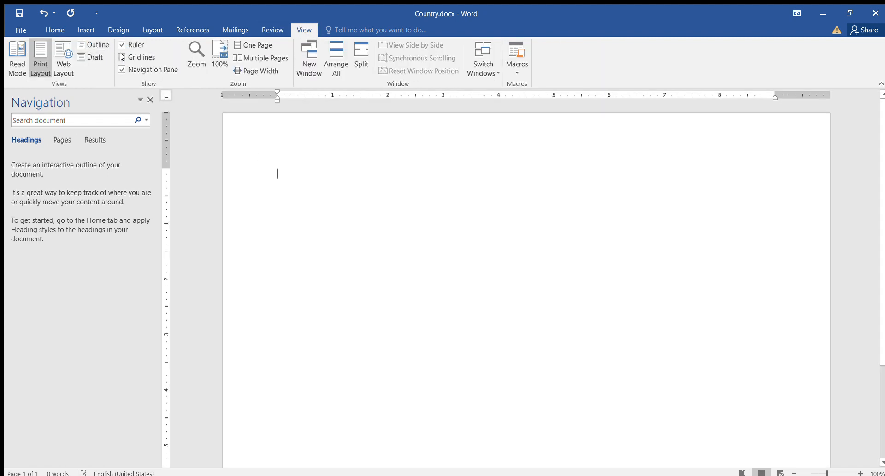
pyautogui.click(122, 56)
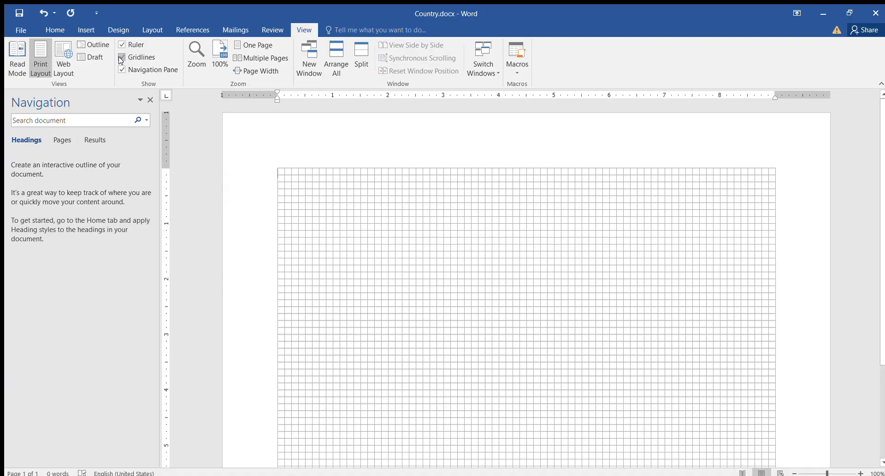
pyautogui.click(121, 57)
pyautogui.click(121, 44)
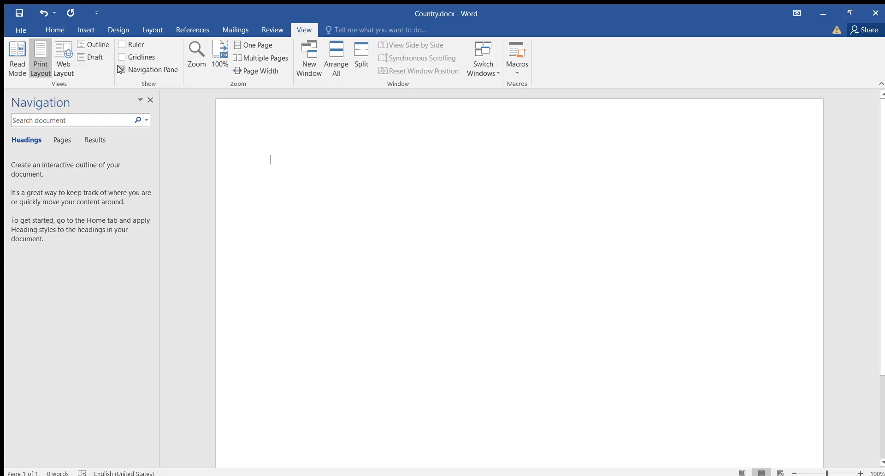
pyautogui.click(121, 69)
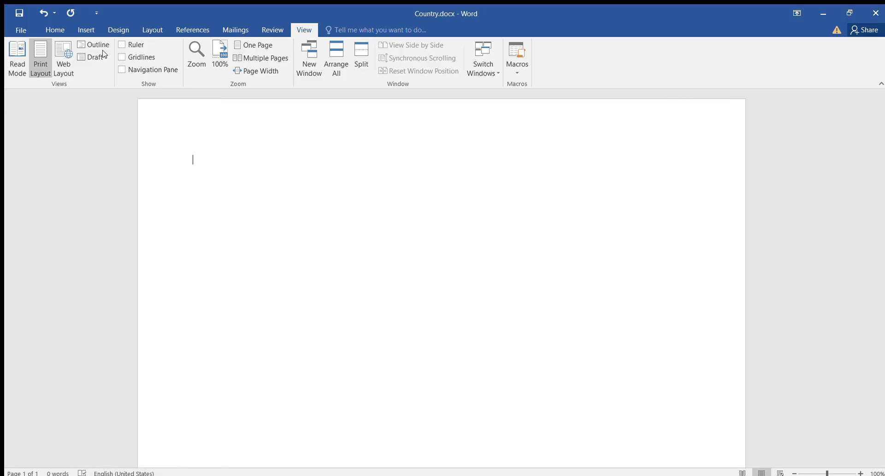
# Add the heading "Introduction" in the Heading 1 style at the start of the document and begin a new line below it
pyautogui.click(55, 30)
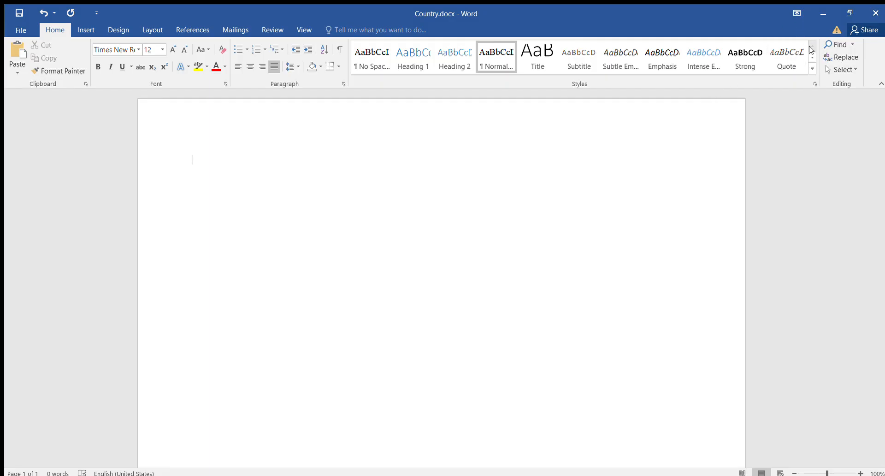
pyautogui.click(371, 67)
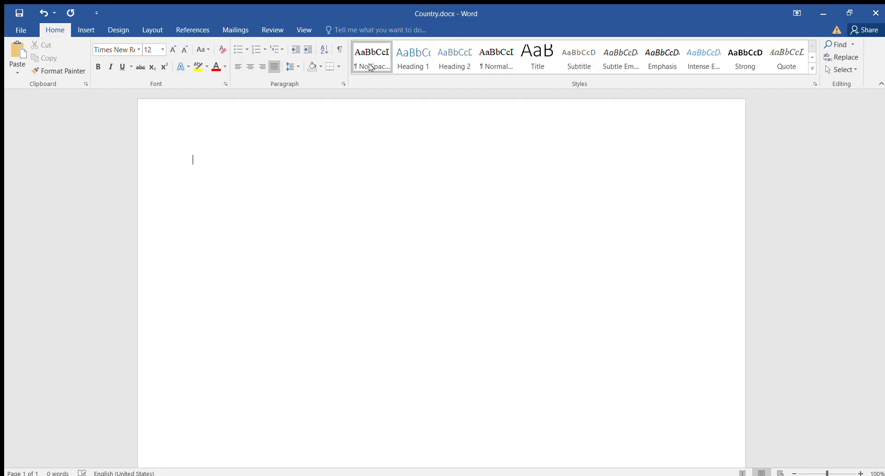
pyautogui.click(416, 62)
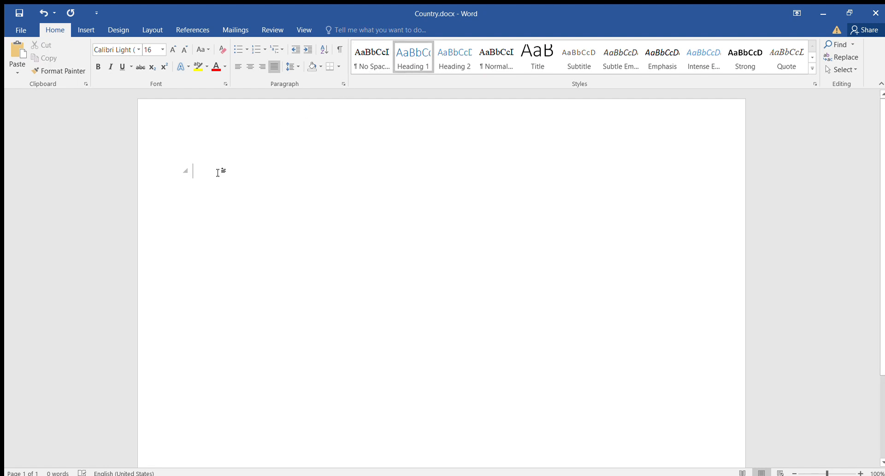
pyautogui.write('Intr')
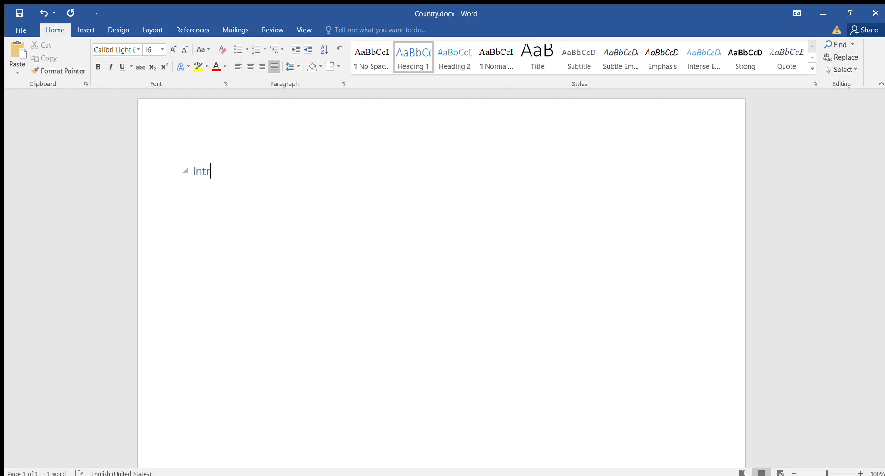
pyautogui.write('oduction')
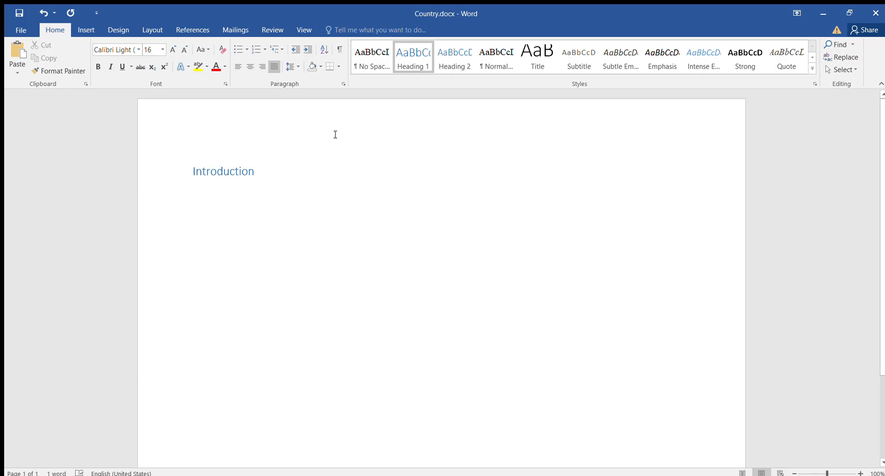
pyautogui.press('Return')
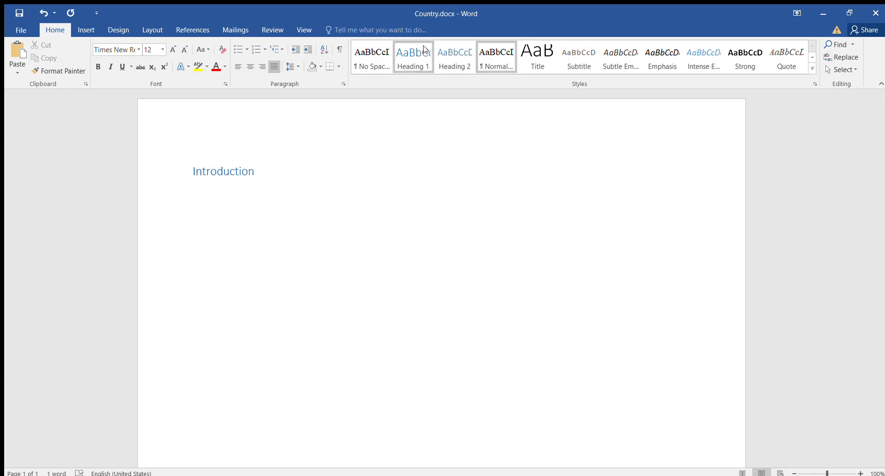
# Add the subheading "Glossary" in the Heading 2 style beneath Introduction and begin a new line
pyautogui.click(455, 57)
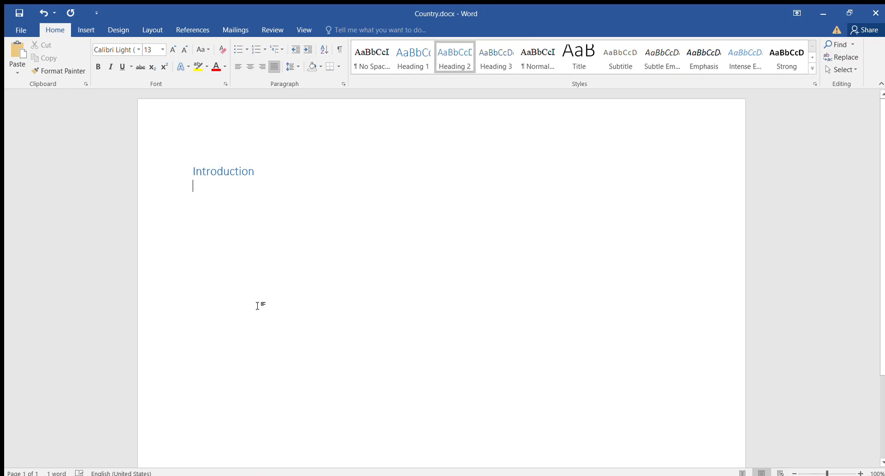
pyautogui.write('G')
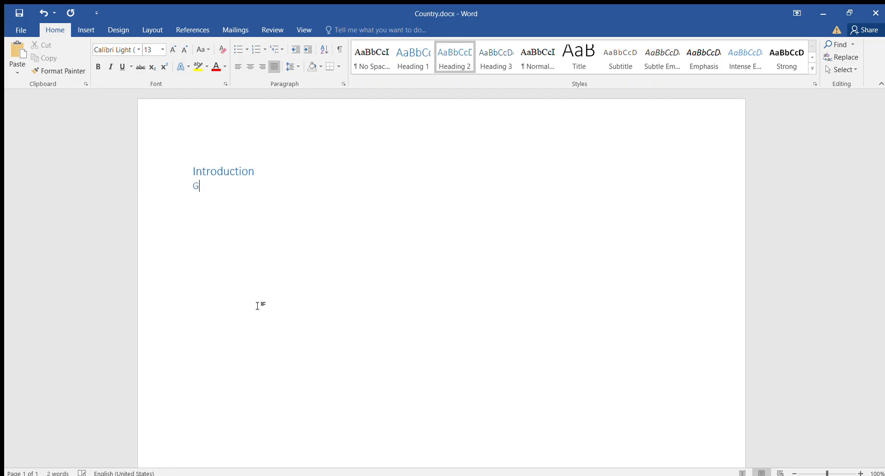
pyautogui.write('lossary')
pyautogui.press('Return')
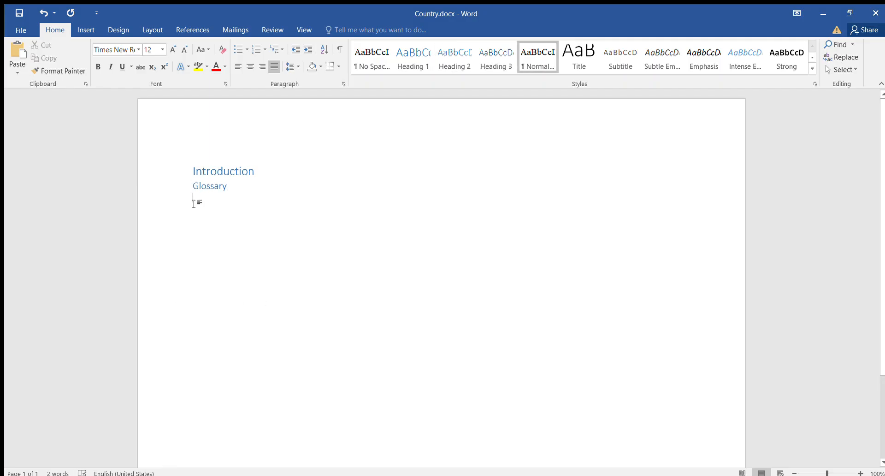
# Add the subheading "Start" in the Heading 3 style on the empty line below Glossary
pyautogui.click(229, 187)
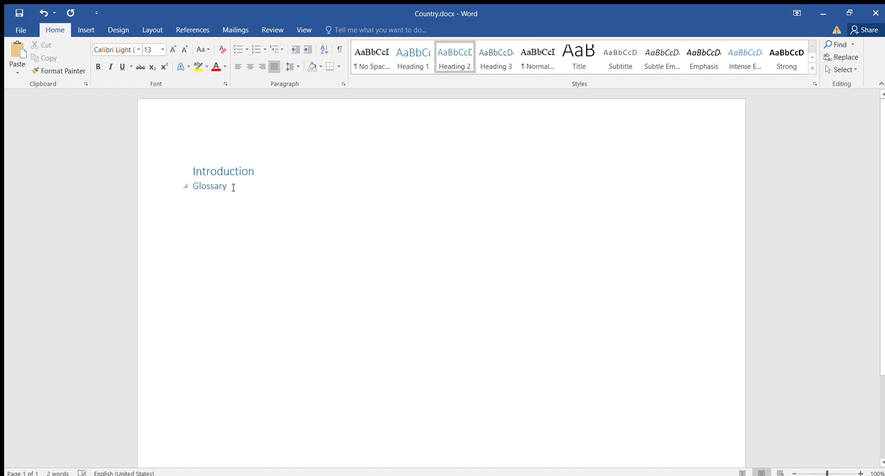
pyautogui.press('Down')
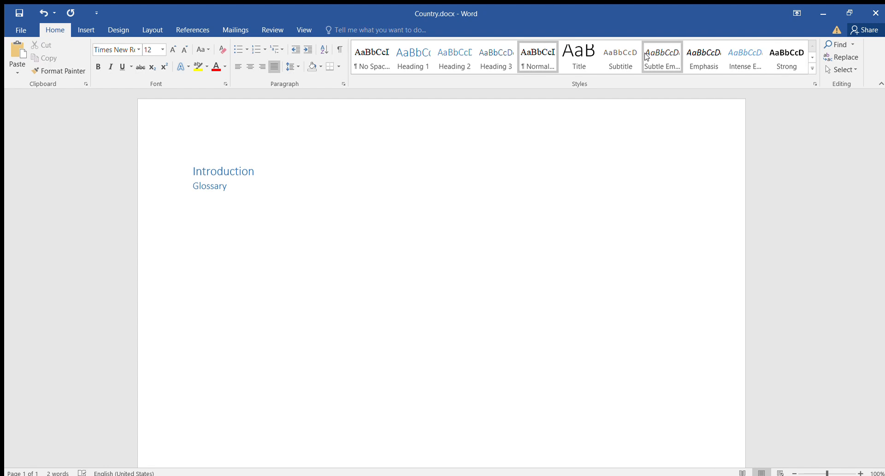
pyautogui.click(503, 54)
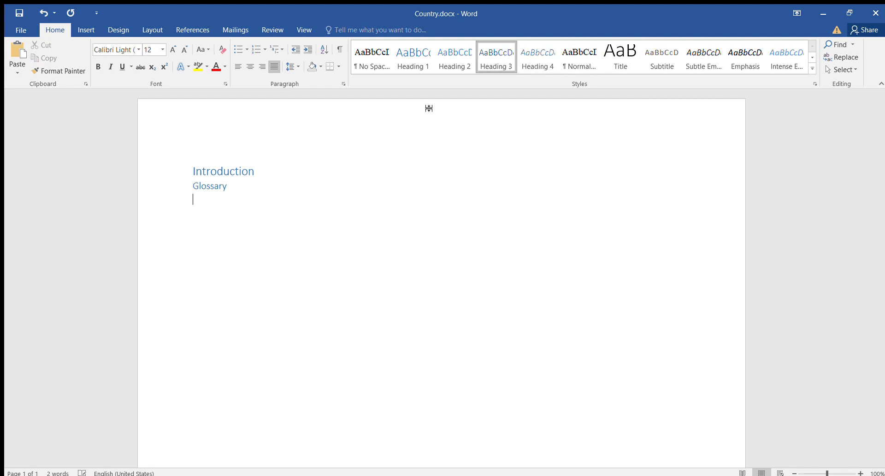
pyautogui.write('Start')
# Show the Navigation pane and use it to jump to the Introduction, Glossary and Start headings in turn
pyautogui.click(302, 30)
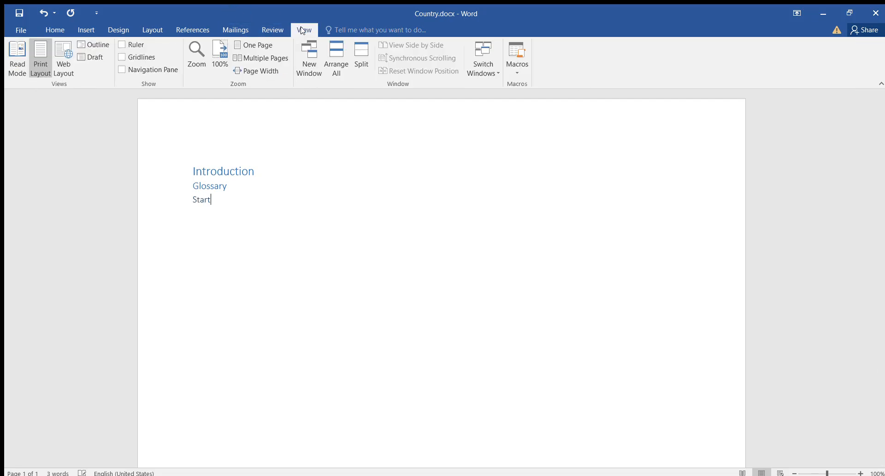
pyautogui.click(121, 69)
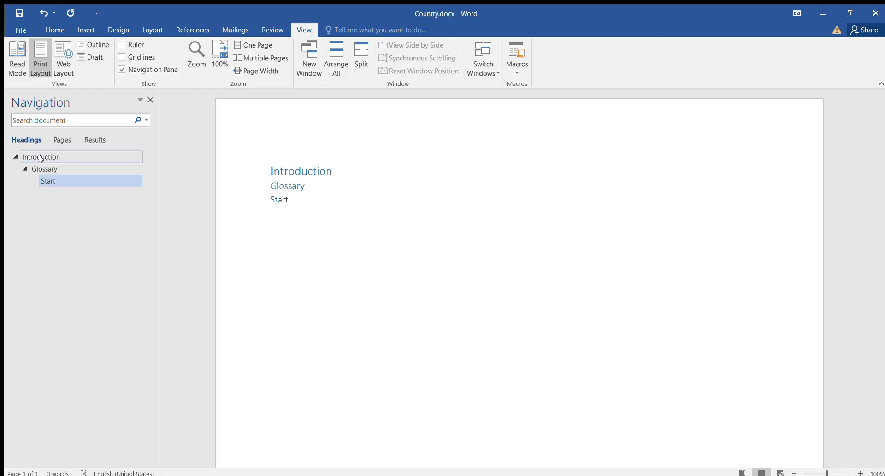
pyautogui.click(41, 157)
pyautogui.click(40, 169)
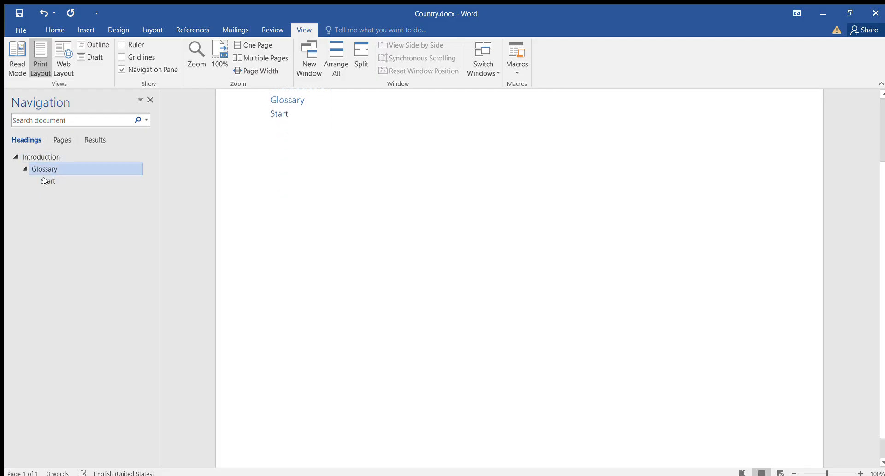
pyautogui.click(44, 180)
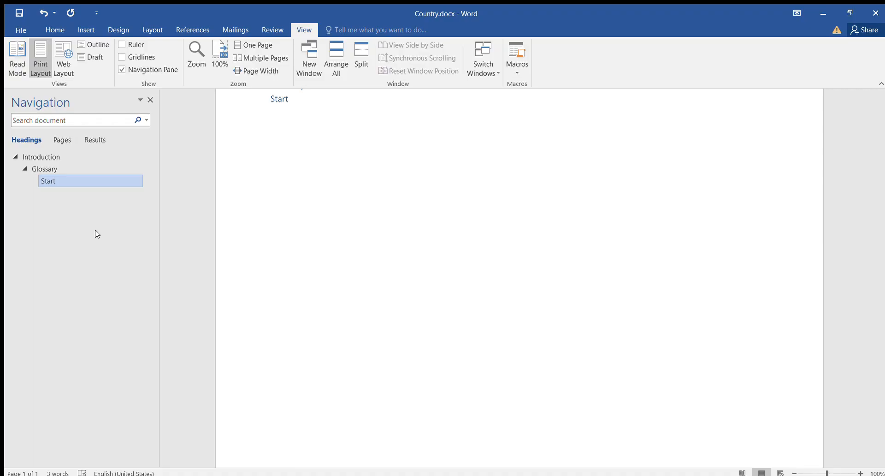
# Add another heading reading "Literature review" below Start, at the same heading level
pyautogui.press('Return')
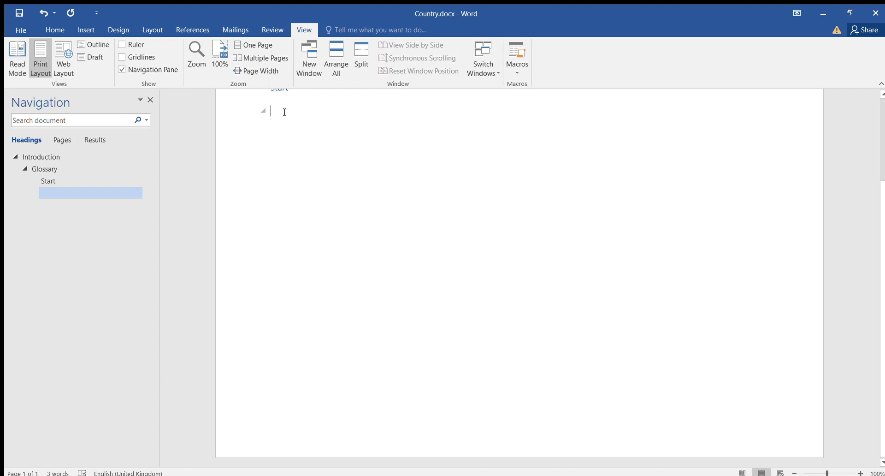
pyautogui.write('List')
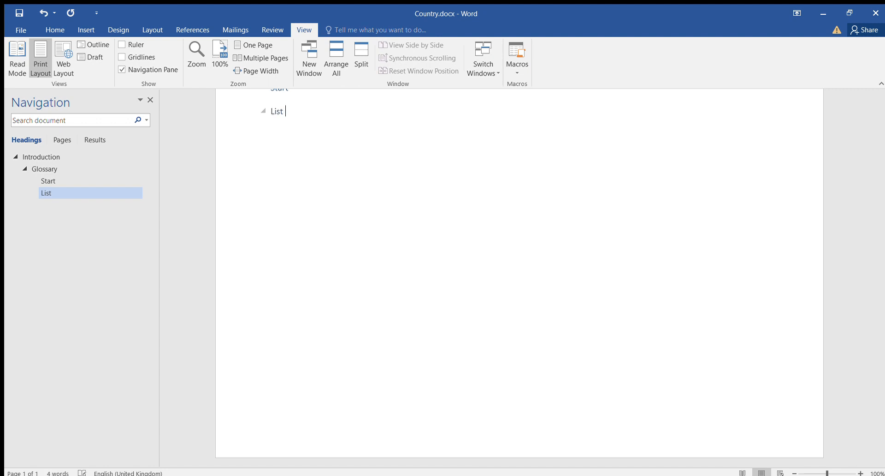
pyautogui.press('BackSpace')
pyautogui.press('BackSpace')
pyautogui.press('BackSpace')
pyautogui.press('BackSpace')
pyautogui.write('iterature review')
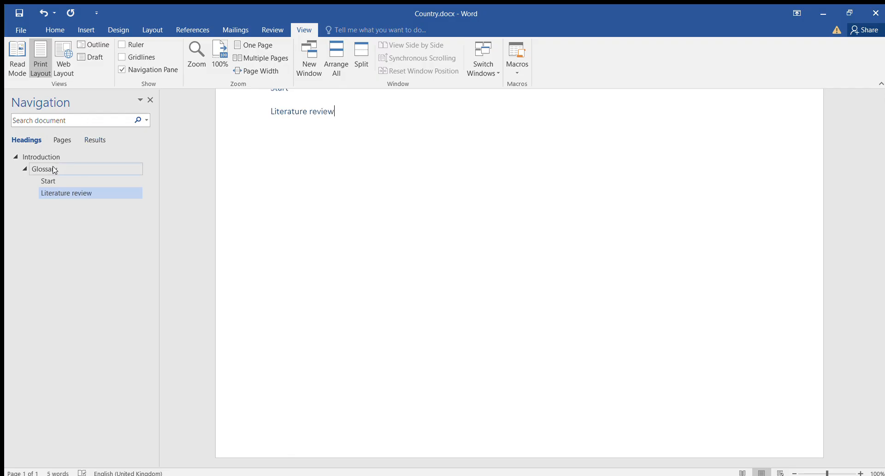
# Jump between the Glossary and Start headings through the document outline, ending on Glossary, and check its heading style
pyautogui.click(50, 169)
pyautogui.click(53, 180)
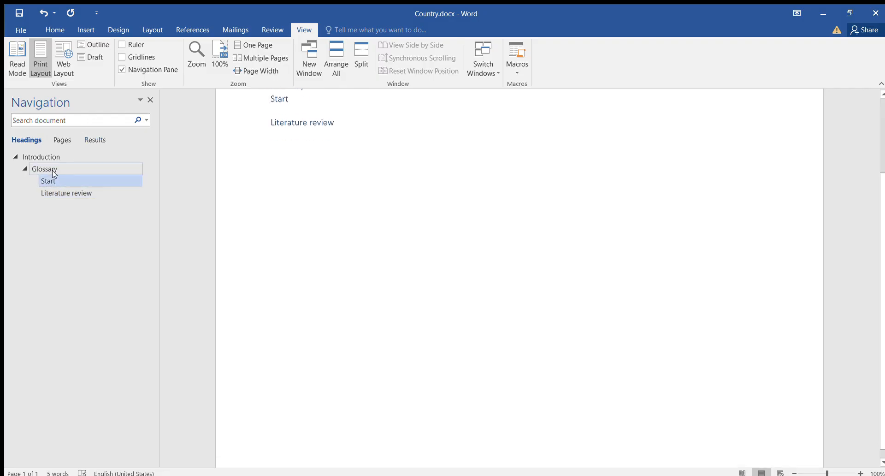
pyautogui.click(54, 171)
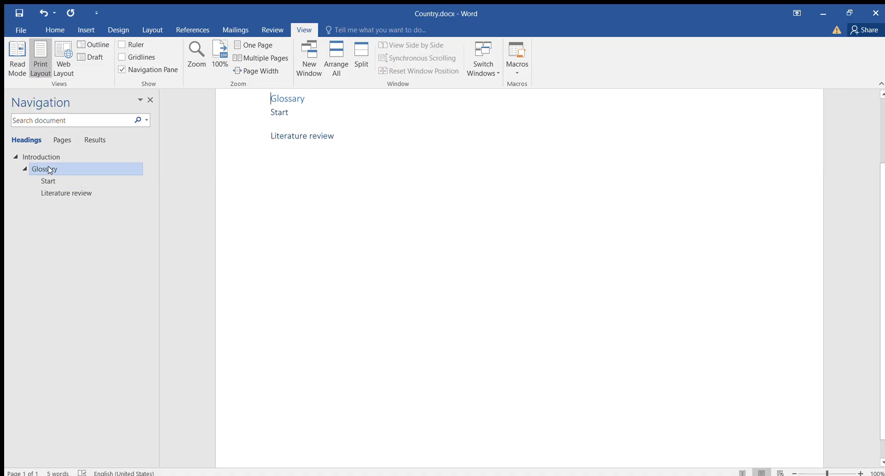
pyautogui.click(55, 29)
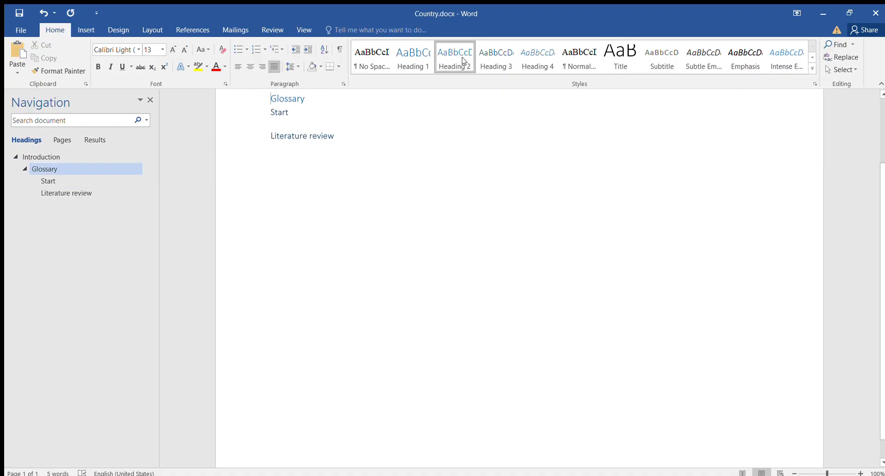